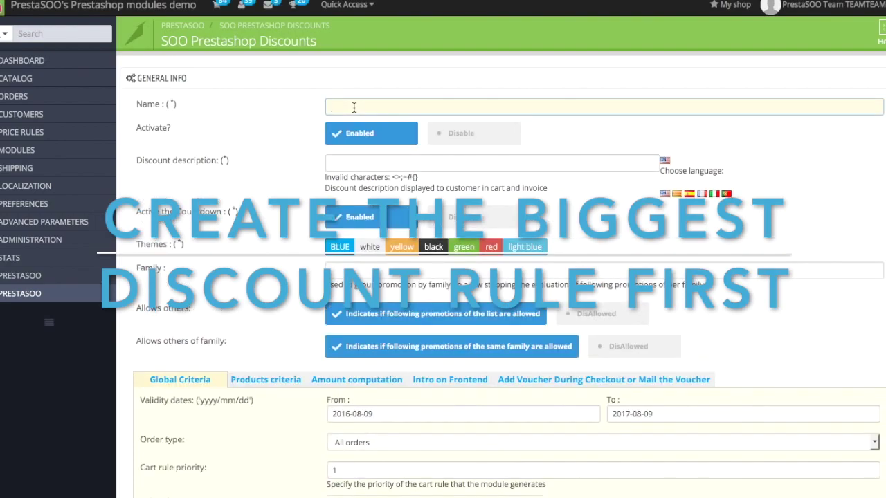
- Enter "20% off if buy over $2000" as both the name and the discount description of the rule
{"action": "type", "text": "20% "}
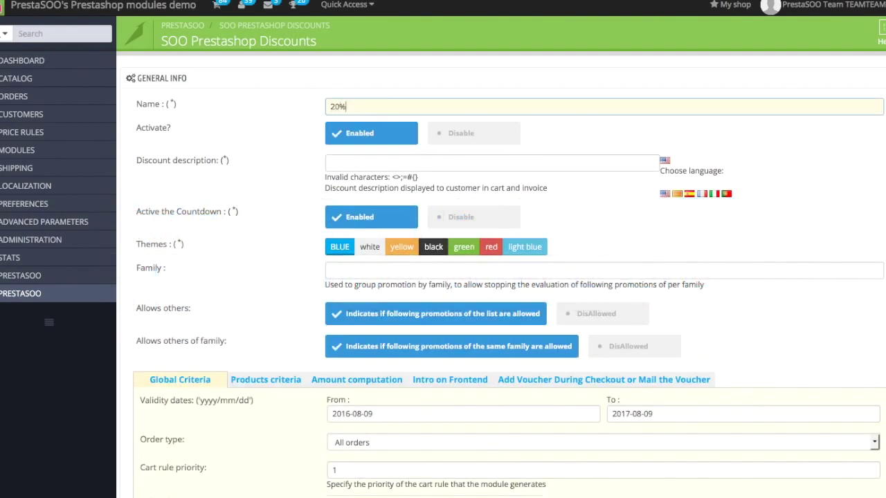
{"action": "type", "text": "off if buy over $2000"}
{"action": "key", "text": "ctrl+a"}
{"action": "key", "text": "ctrl+c"}
{"action": "left_click", "coordinate": [351, 162]}
{"action": "key", "text": "ctrl+v"}
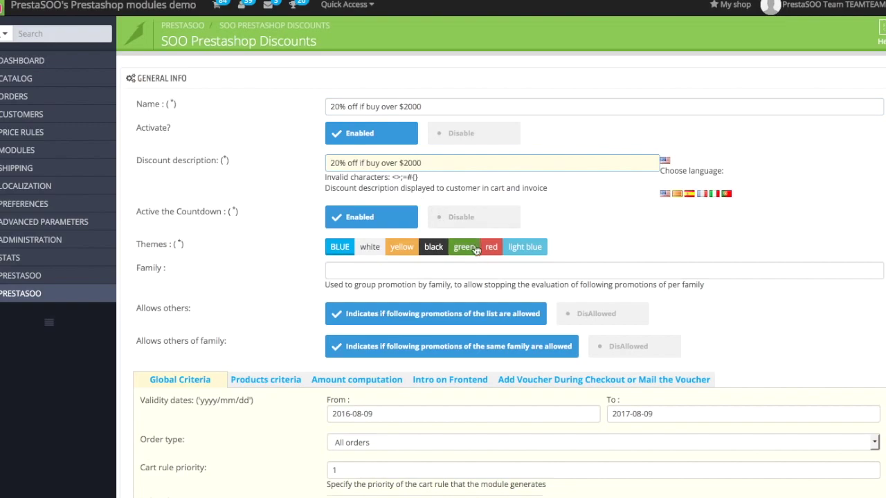
- Disable the countdown, and put the rule in the family offbyquantity with others of that family disallowed
{"action": "left_click", "coordinate": [473, 220]}
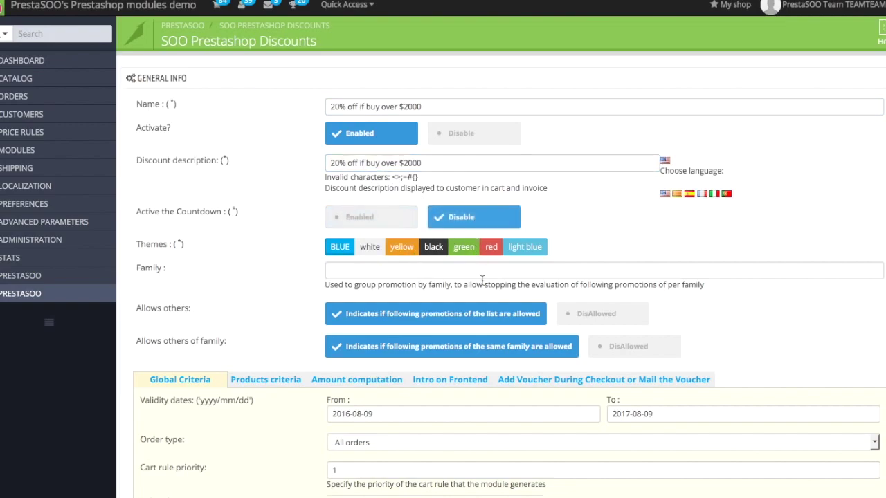
{"action": "left_click", "coordinate": [379, 265]}
{"action": "type", "text": "off"}
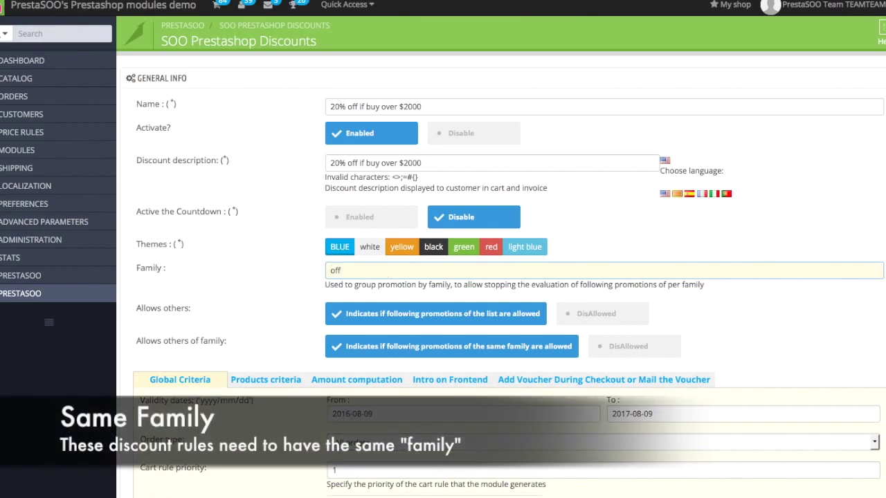
{"action": "type", "text": "byqua"}
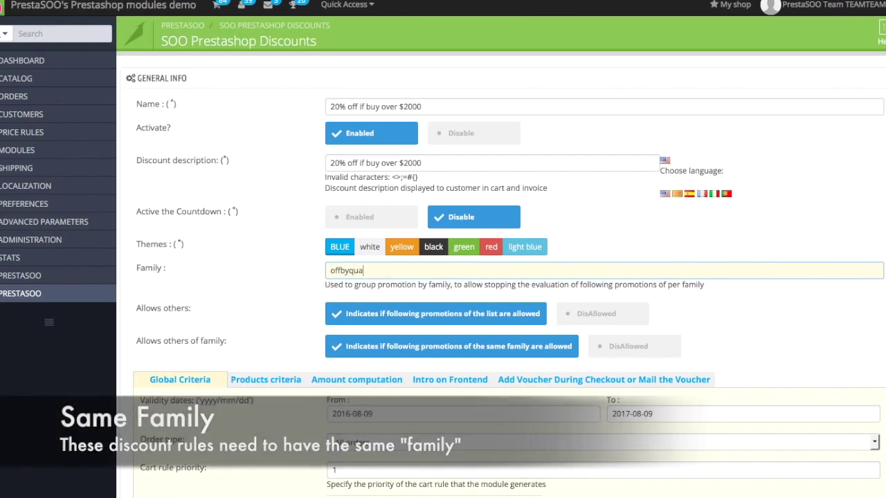
{"action": "type", "text": "ntity"}
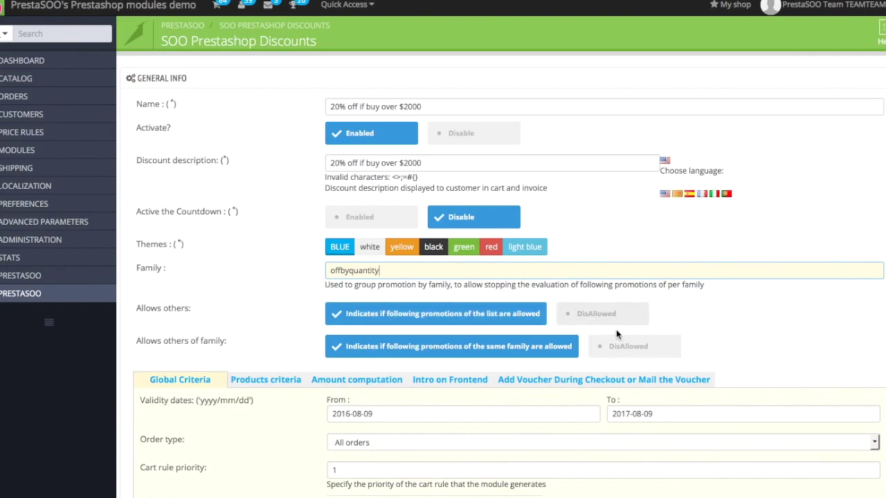
{"action": "left_click", "coordinate": [631, 346]}
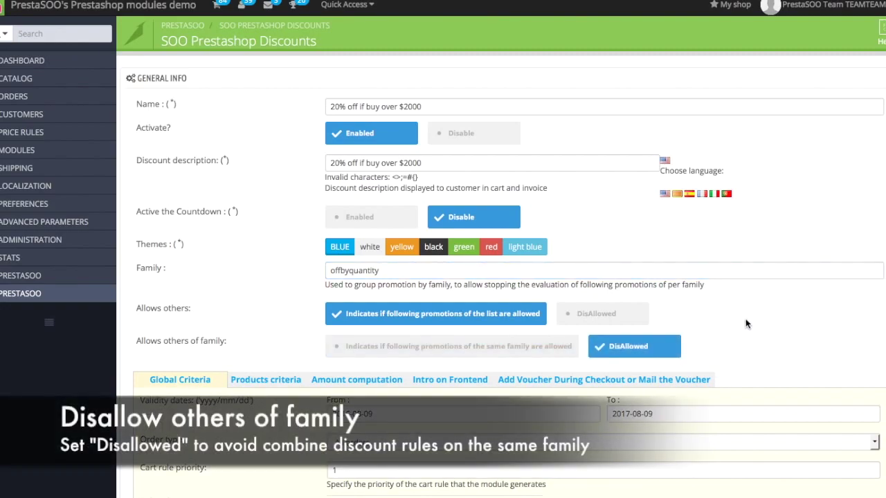
- In the products criteria, set the products amount to 2000 and the repetition to one time
{"action": "scroll", "coordinate": [597, 266], "scroll_direction": "down", "scroll_amount": 3}
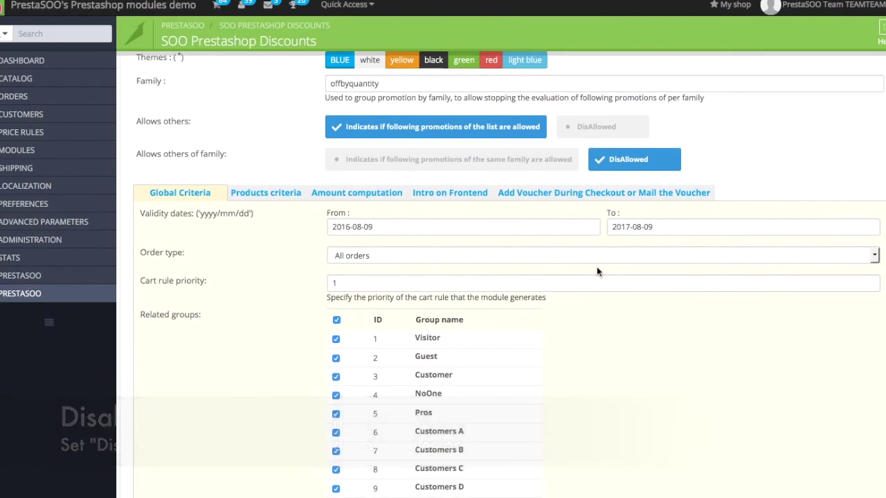
{"action": "left_click", "coordinate": [266, 193]}
{"action": "left_click", "coordinate": [331, 277]}
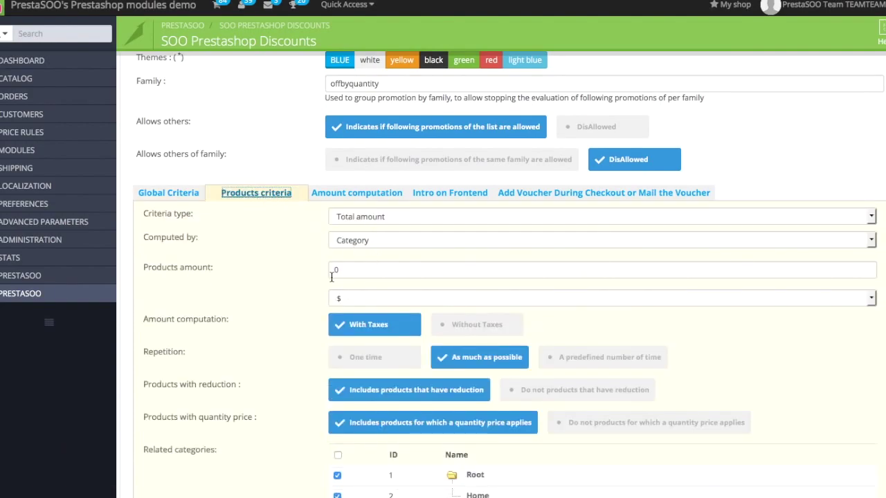
{"action": "left_click", "coordinate": [331, 276]}
{"action": "type", "text": "2"}
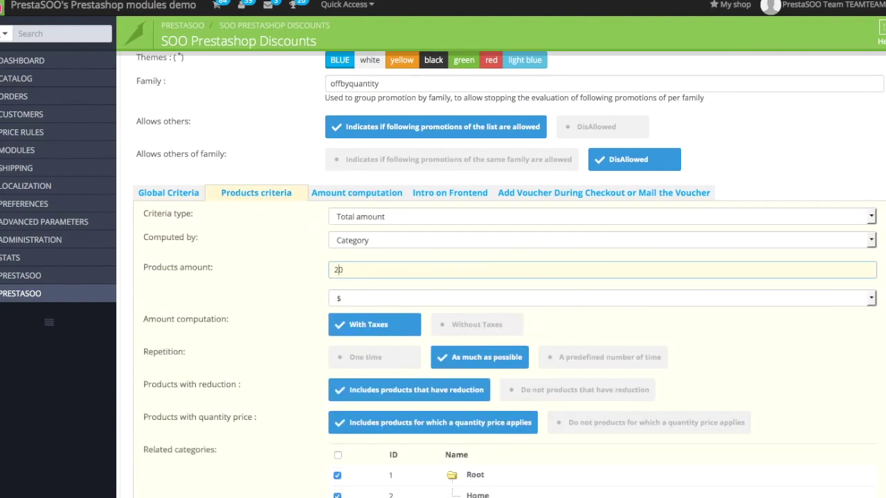
{"action": "type", "text": "00"}
{"action": "left_click", "coordinate": [379, 359]}
- Set the discount percent to 20 in the rule's amount computation
{"action": "scroll", "coordinate": [493, 407], "scroll_direction": "down", "scroll_amount": 1}
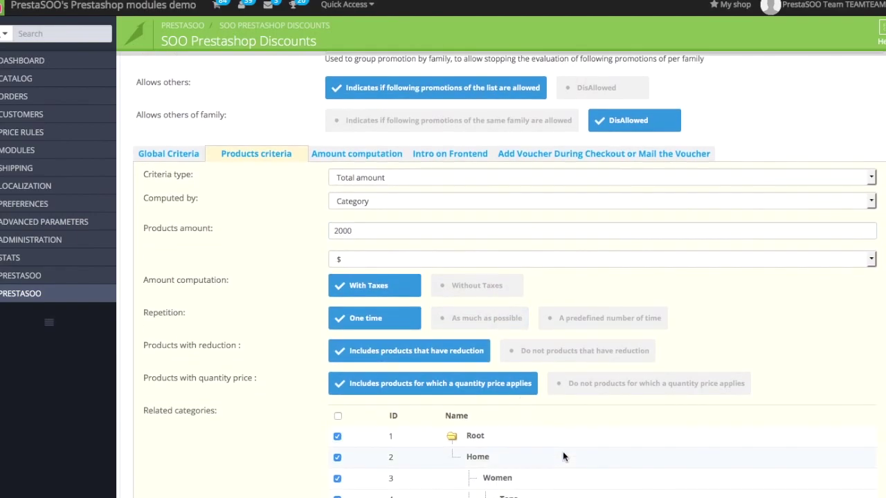
{"action": "scroll", "coordinate": [563, 451], "scroll_direction": "down", "scroll_amount": 3}
{"action": "scroll", "coordinate": [562, 452], "scroll_direction": "down", "scroll_amount": 3}
{"action": "scroll", "coordinate": [562, 451], "scroll_direction": "up", "scroll_amount": 5}
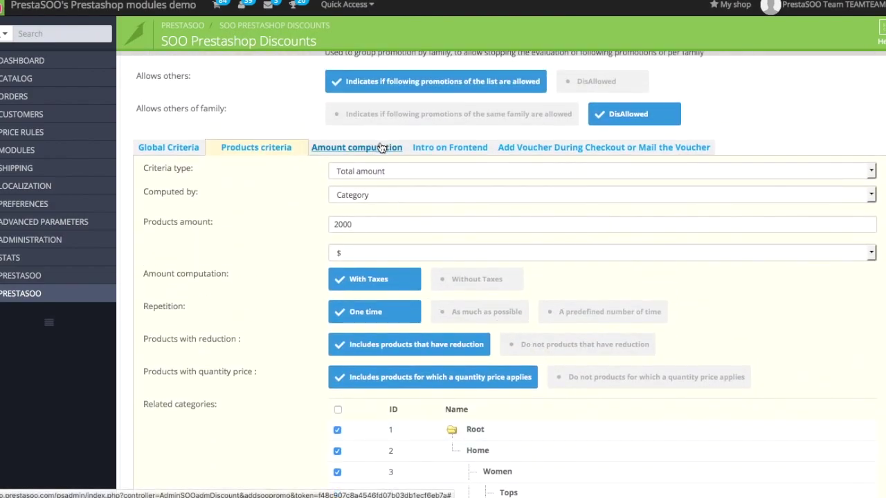
{"action": "left_click", "coordinate": [358, 147]}
{"action": "left_click", "coordinate": [331, 194]}
{"action": "type", "text": "20"}
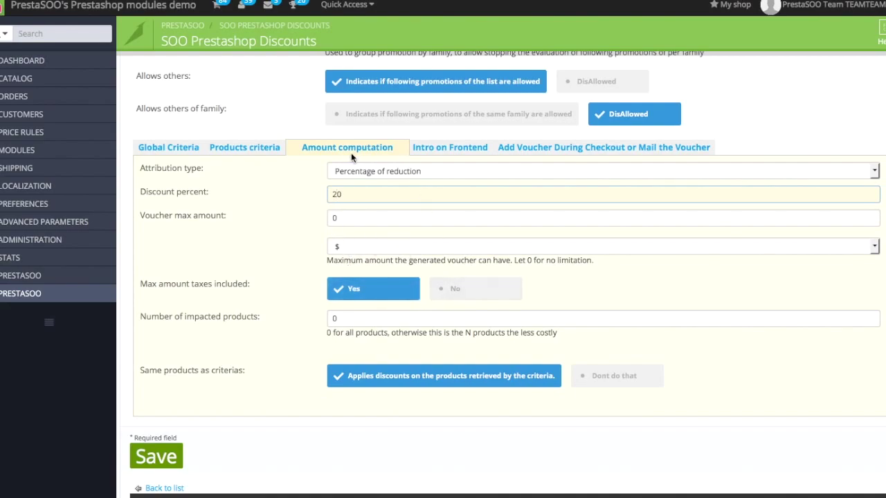
- Fill all frontend intro lines of the product extra right and product footer hooks with "20% off if buy over $2000" and save the rule
{"action": "left_click", "coordinate": [446, 154]}
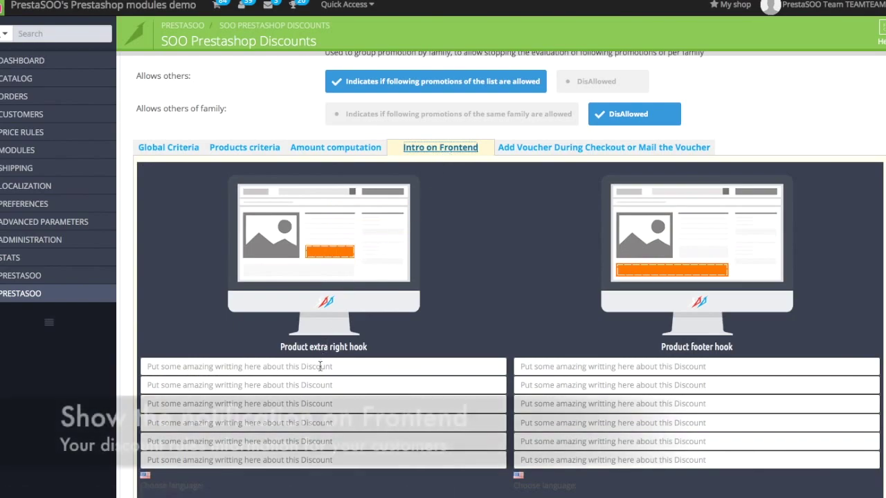
{"action": "left_click", "coordinate": [320, 366]}
{"action": "type", "text": "20% off if buy over $2000"}
{"action": "left_click", "coordinate": [561, 373]}
{"action": "key", "text": "ctrl+v"}
{"action": "left_click", "coordinate": [372, 391]}
{"action": "key", "text": "ctrl+v"}
{"action": "left_click", "coordinate": [537, 388]}
{"action": "key", "text": "ctrl+v"}
{"action": "left_click", "coordinate": [260, 408]}
{"action": "key", "text": "ctrl+v"}
{"action": "left_click", "coordinate": [524, 402]}
{"action": "key", "text": "ctrl+v"}
{"action": "key", "text": "ctrl+v"}
{"action": "key", "text": "ctrl+v"}
{"action": "left_click", "coordinate": [355, 437]}
{"action": "key", "text": "ctrl+v"}
{"action": "left_click", "coordinate": [568, 441]}
{"action": "key", "text": "ctrl+v"}
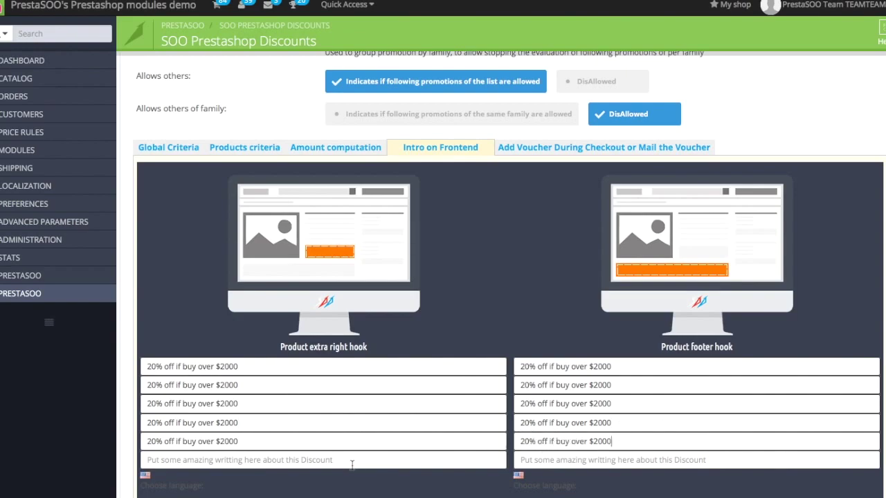
{"action": "left_click", "coordinate": [321, 462]}
{"action": "key", "text": "ctrl+v"}
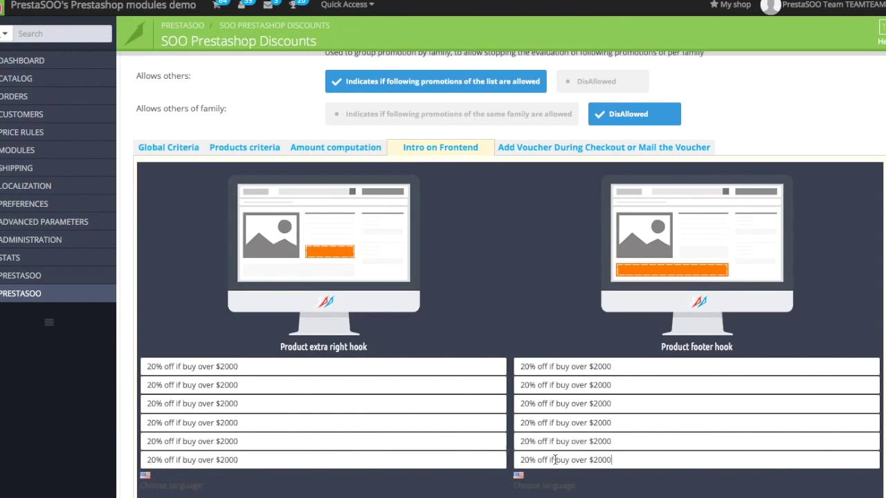
{"action": "type", "text": "20% off if buy over $2000"}
{"action": "scroll", "coordinate": [554, 460], "scroll_direction": "down", "scroll_amount": 3}
{"action": "left_click", "coordinate": [150, 364]}
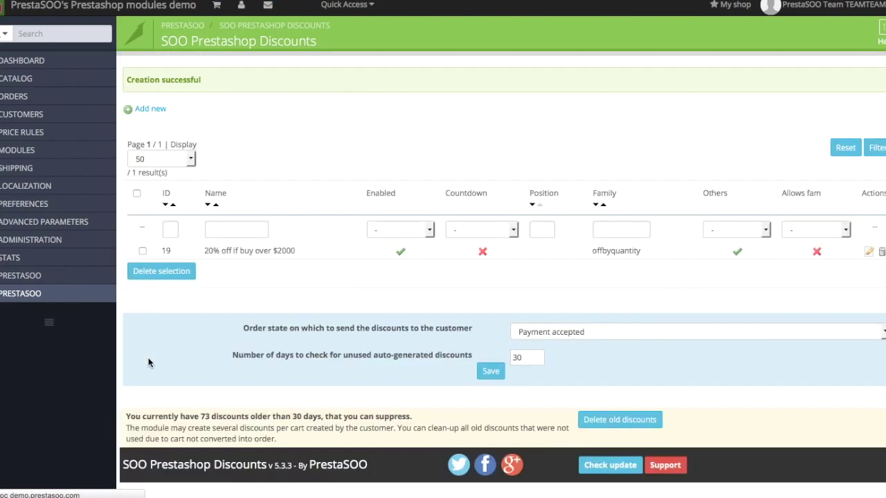
- Add a new discount rule named "15% off if buy over $1500"
{"action": "left_click", "coordinate": [142, 110]}
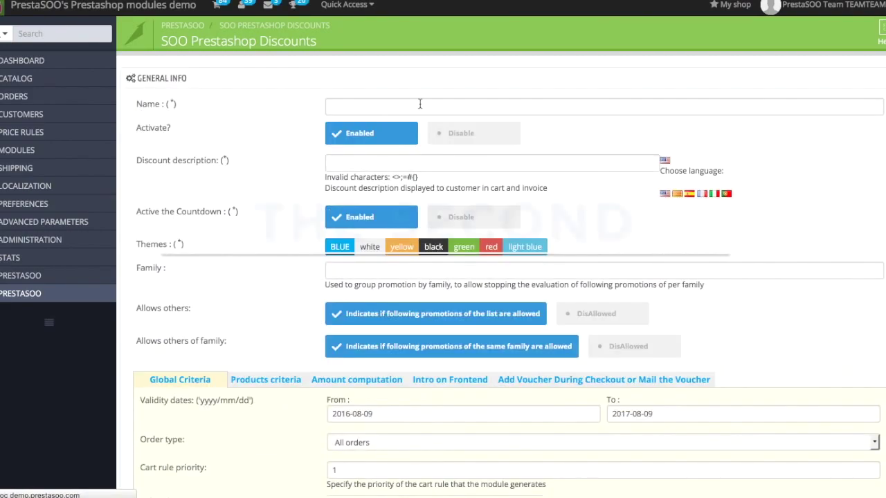
{"action": "left_click", "coordinate": [419, 104]}
{"action": "type", "text": "15%off"}
{"action": "key", "text": "BackSpace"}
{"action": "key", "text": "BackSpace"}
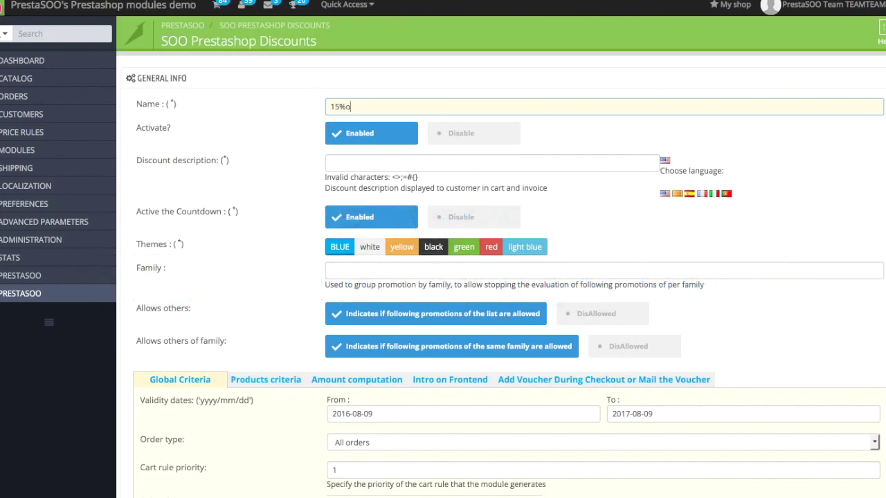
{"action": "key", "text": "BackSpace"}
{"action": "type", "text": "off if buy over $1500"}
- Copy the rule name "15% off if buy over $1500" into the discount description
{"action": "left_click", "coordinate": [475, 162]}
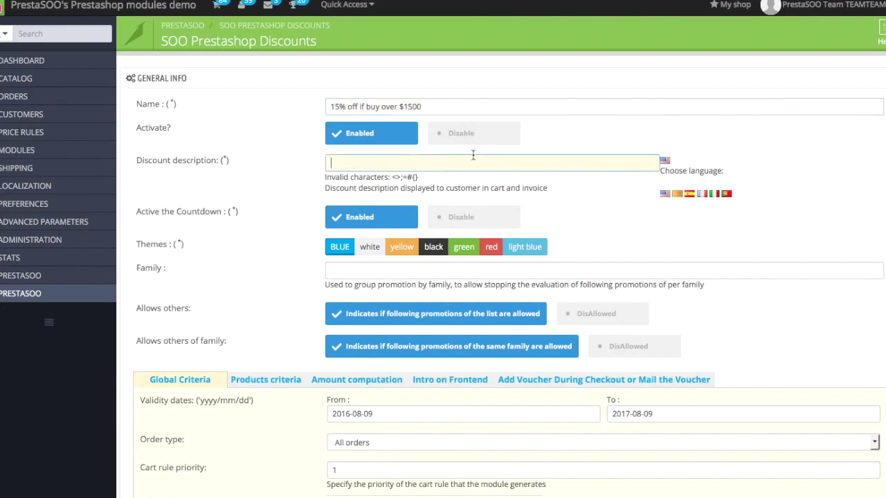
{"action": "left_click", "coordinate": [468, 108]}
{"action": "key", "text": "ctrl+a"}
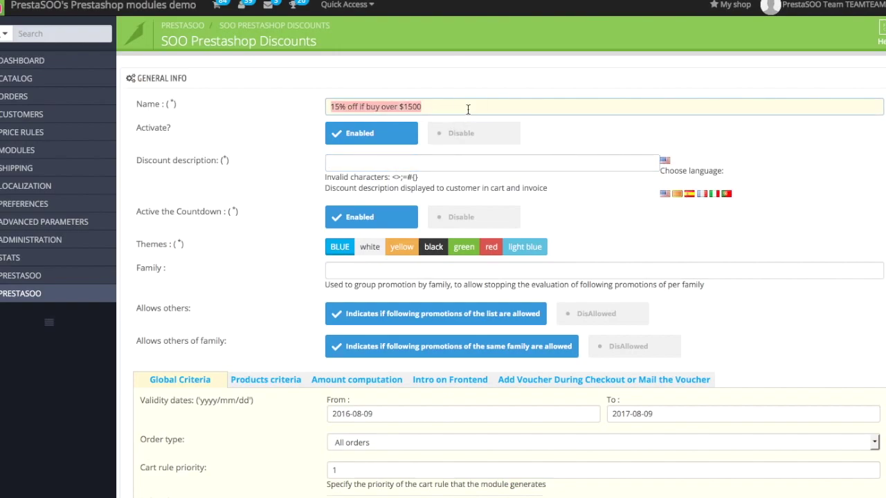
{"action": "key", "text": "ctrl+c"}
{"action": "left_click", "coordinate": [444, 170]}
{"action": "key", "text": "ctrl+v"}
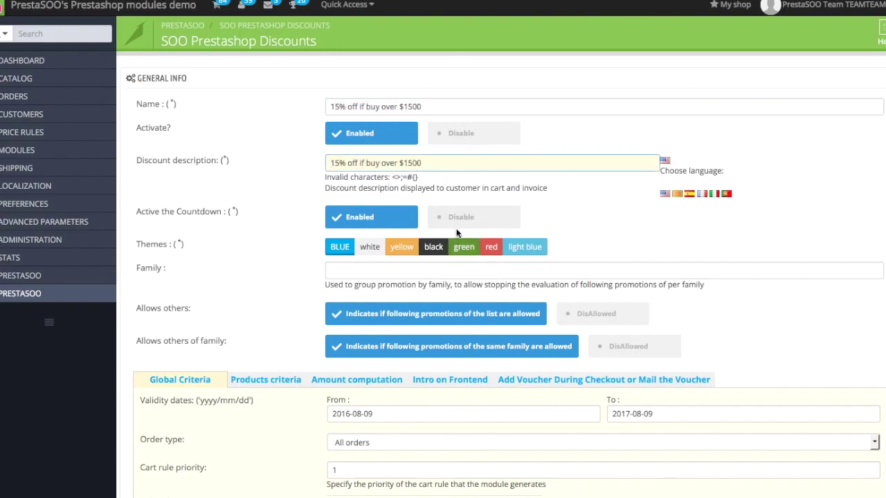
{"action": "left_click", "coordinate": [477, 234]}
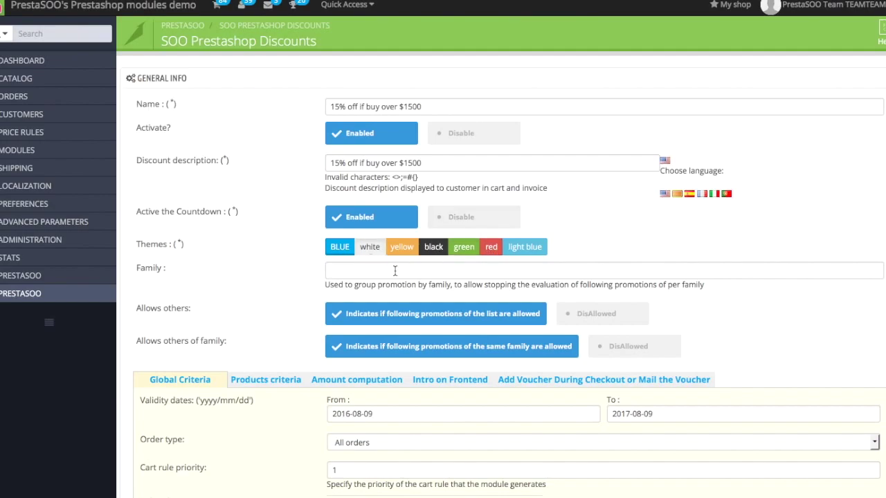
- Assign the 15% rule to the family offbyquantity and disallow others of that family
{"action": "left_click", "coordinate": [368, 269]}
{"action": "type", "text": "o"}
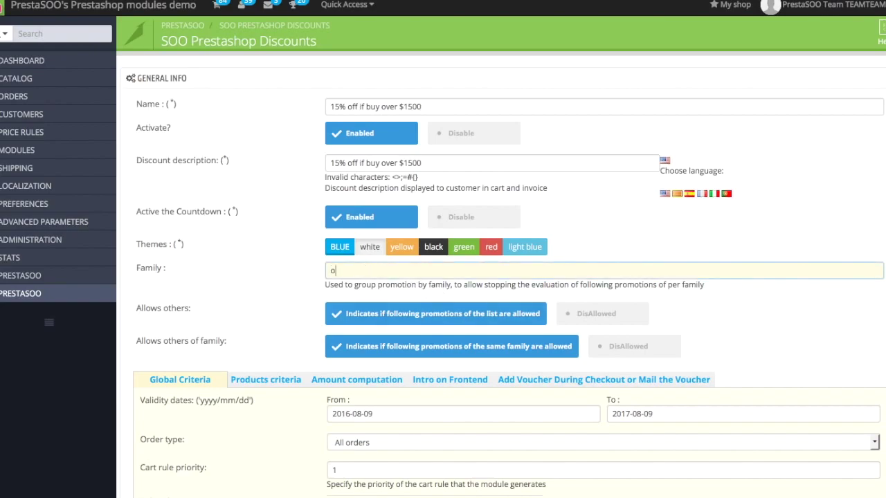
{"action": "type", "text": "ffbyquantity"}
{"action": "left_click", "coordinate": [622, 353]}
- Set the products amount to 1500 in the products criteria
{"action": "scroll", "coordinate": [623, 352], "scroll_direction": "down", "scroll_amount": 2}
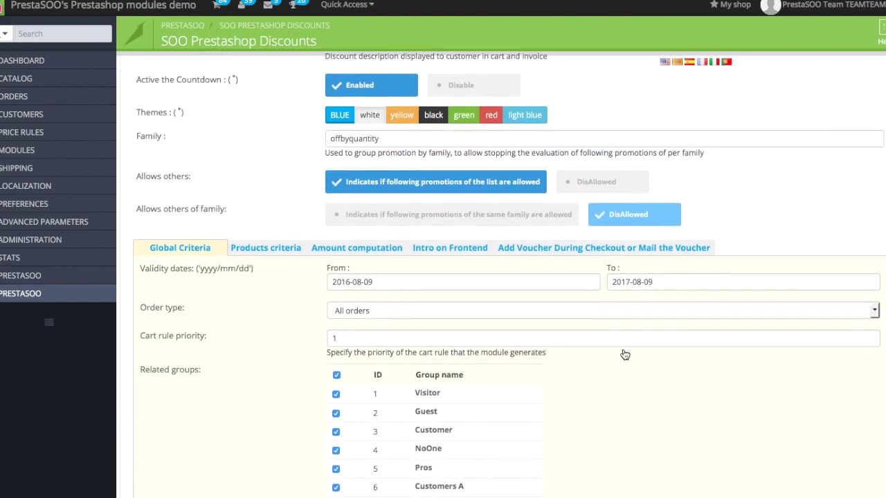
{"action": "left_click", "coordinate": [288, 236]}
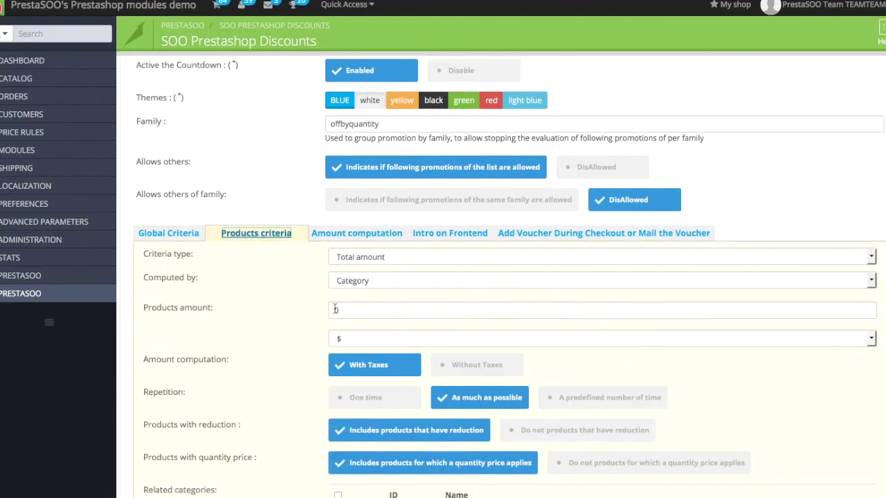
{"action": "left_click", "coordinate": [339, 310]}
{"action": "type", "text": "500"}
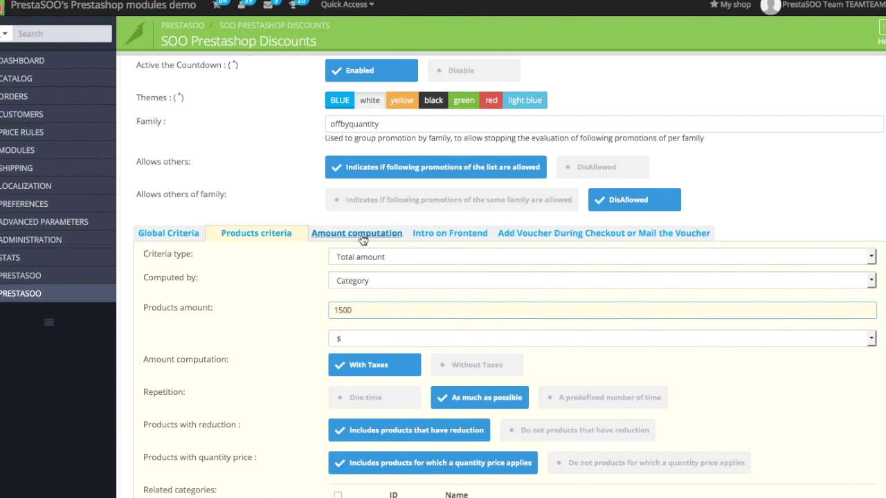
- Set the discount percent to 15 in the amount computation
{"action": "left_click", "coordinate": [354, 233]}
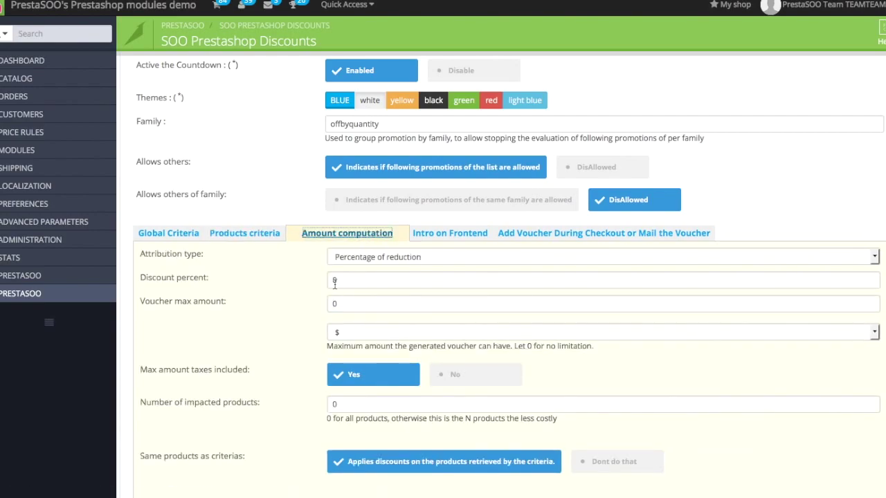
{"action": "left_click", "coordinate": [332, 280]}
{"action": "type", "text": "1"}
{"action": "key", "text": "Delete"}
{"action": "type", "text": "5"}
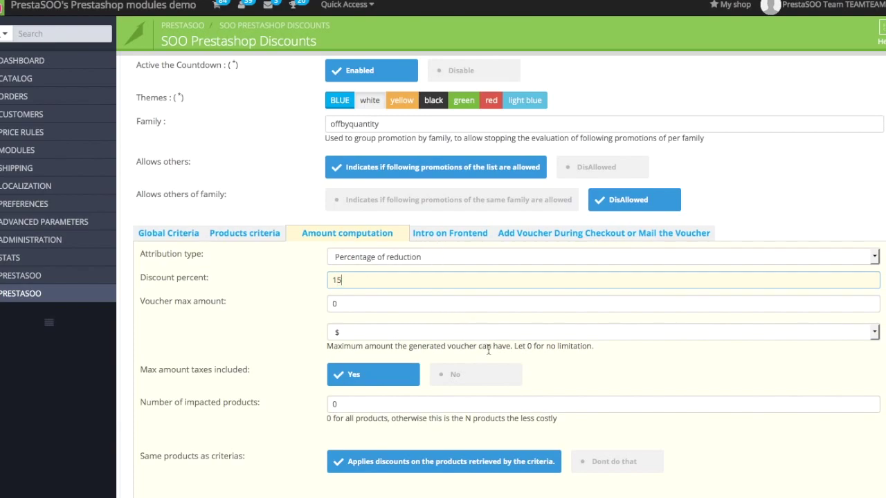
- Copy the discount description "15% off if buy over $1500" into all six product extra right hook lines of the frontend intro
{"action": "scroll", "coordinate": [488, 350], "scroll_direction": "down", "scroll_amount": 2}
{"action": "scroll", "coordinate": [470, 339], "scroll_direction": "up", "scroll_amount": 4}
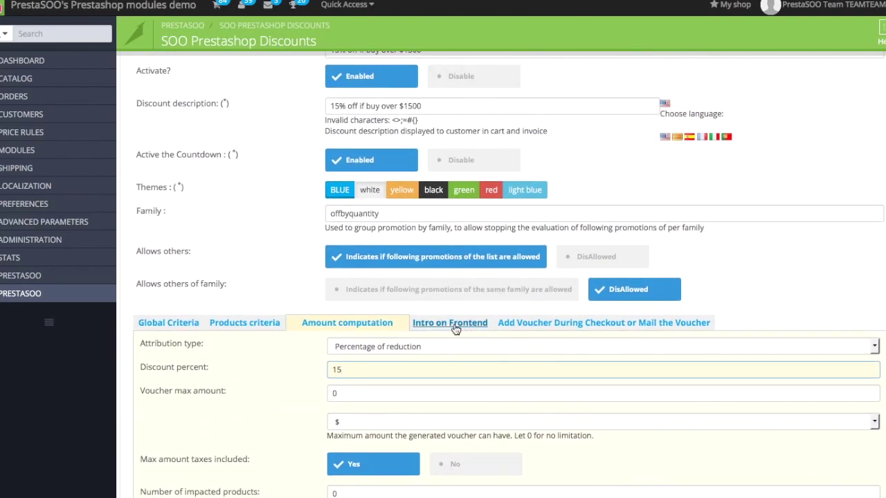
{"action": "left_click", "coordinate": [456, 329]}
{"action": "triple_click", "coordinate": [436, 106]}
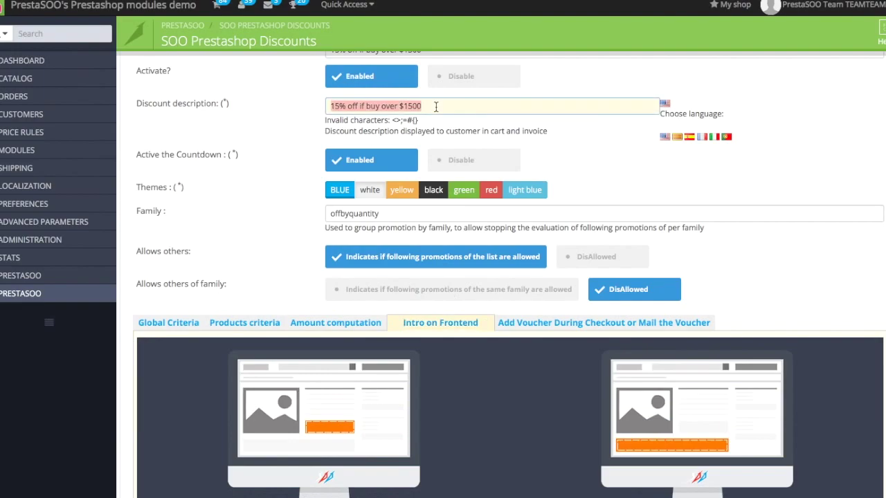
{"action": "key", "text": "ctrl+c"}
{"action": "scroll", "coordinate": [436, 105], "scroll_direction": "down", "scroll_amount": 5}
{"action": "left_click", "coordinate": [321, 369]}
{"action": "key", "text": "ctrl+v"}
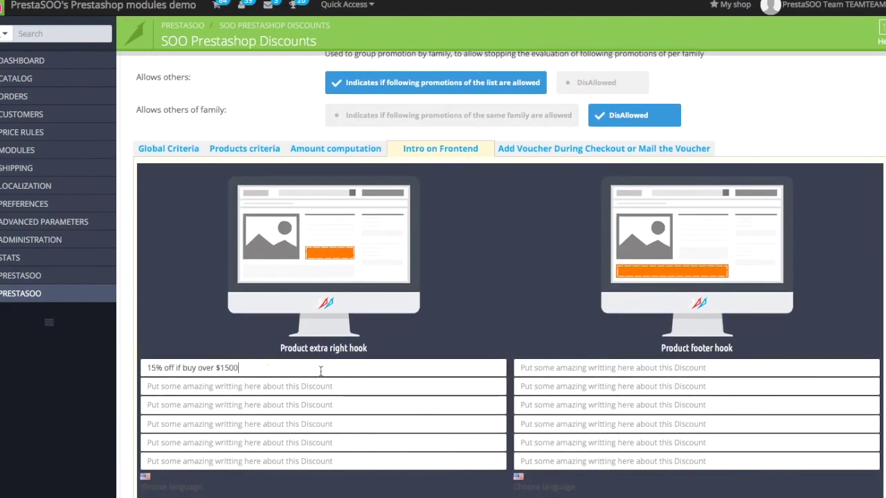
{"action": "key", "text": "ctrl+v"}
{"action": "key", "text": "ctrl+v"}
{"action": "key", "text": "ctrl+v"}
{"action": "key", "text": "ctrl+v"}
{"action": "key", "text": "ctrl+v"}
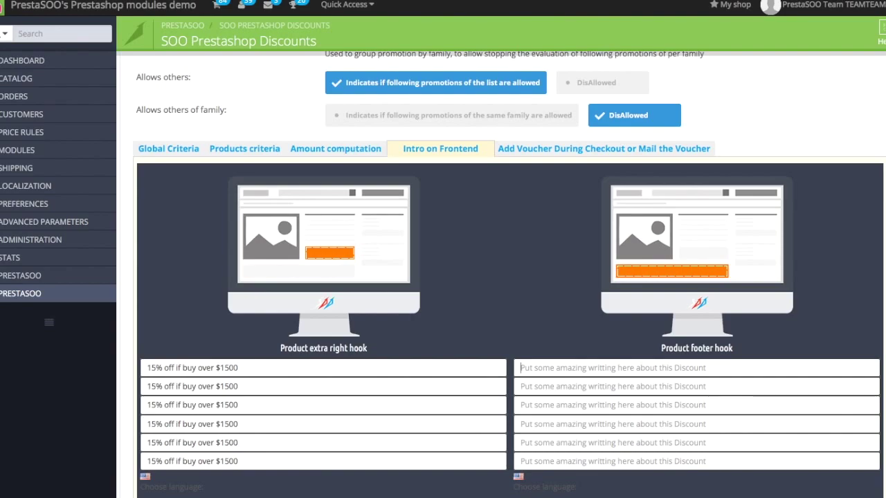
- Fill the six product footer hook lines with "15% off if buy over $1500" and save the rule
{"action": "key", "text": "ctrl+v"}
{"action": "key", "text": "Tab"}
{"action": "key", "text": "ctrl+v"}
{"action": "key", "text": "Tab"}
{"action": "key", "text": "ctrl+v"}
{"action": "key", "text": "Tab"}
{"action": "key", "text": "ctrl+v"}
{"action": "key", "text": "ctrl+v"}
{"action": "key", "text": "ctrl+v"}
{"action": "scroll", "coordinate": [166, 346], "scroll_direction": "down", "scroll_amount": 5}
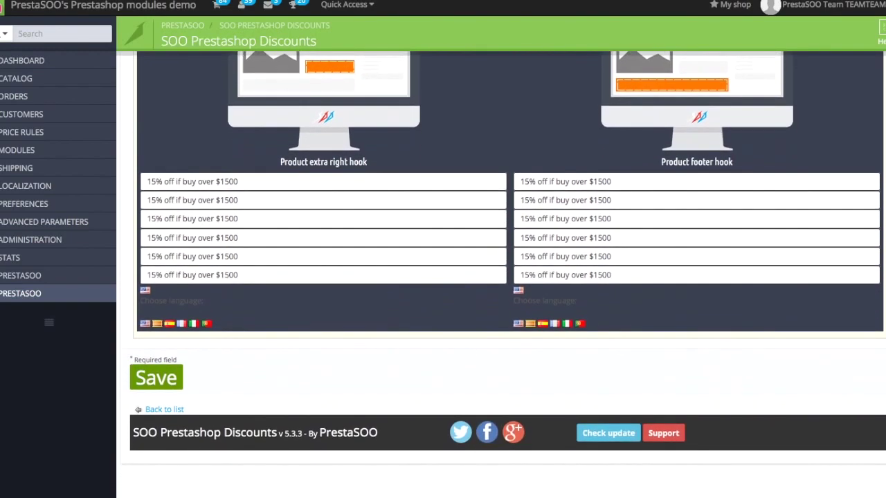
{"action": "left_click", "coordinate": [165, 380]}
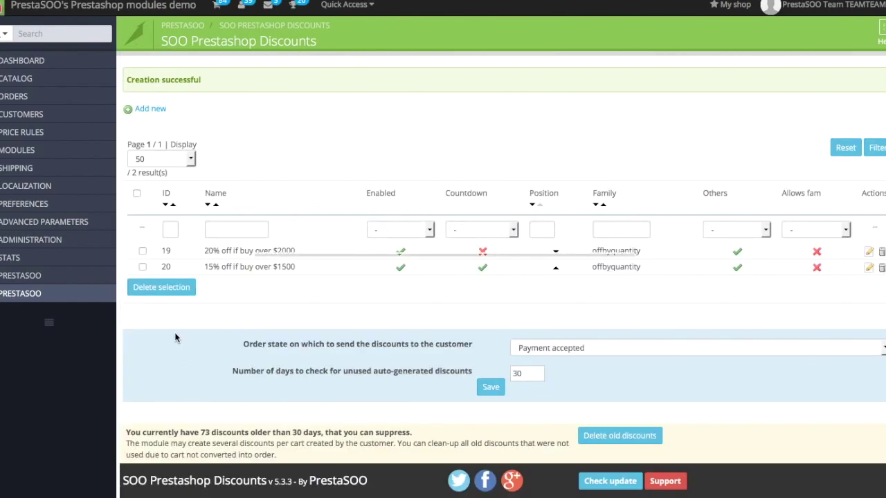
- Add a new discount rule named "10% off if buy over $1000" and copy that name into its discount description
{"action": "left_click", "coordinate": [154, 110]}
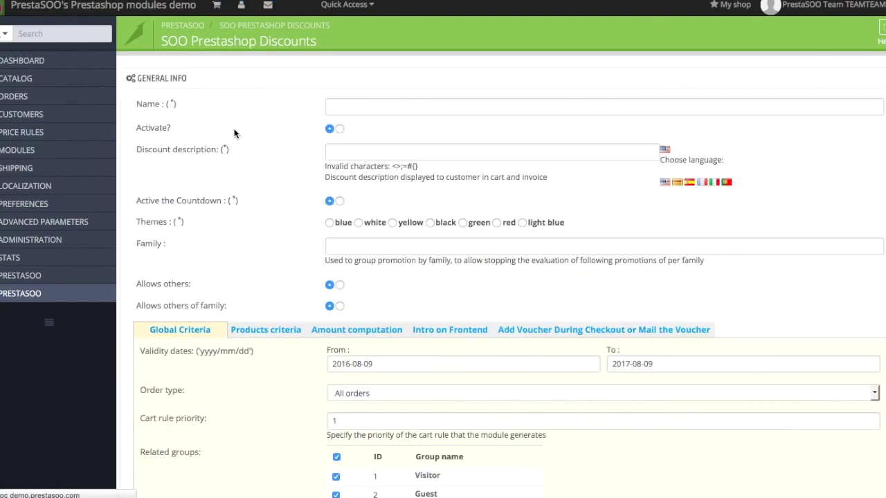
{"action": "left_click", "coordinate": [440, 105]}
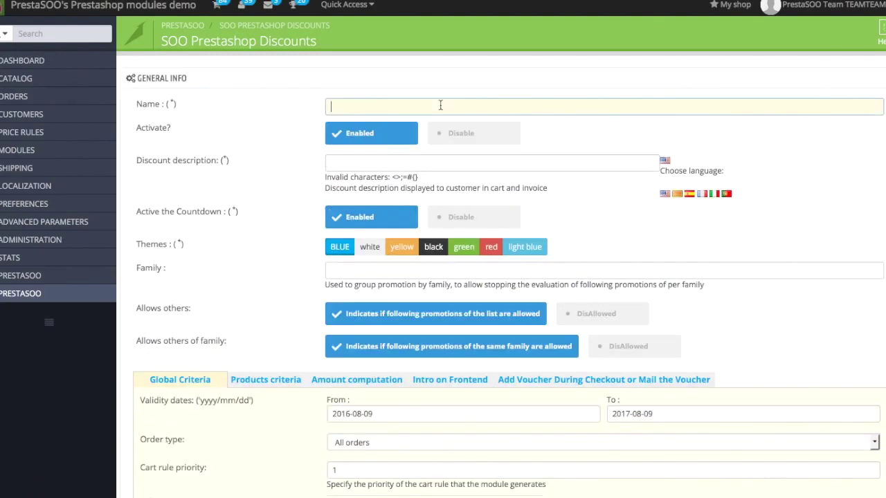
{"action": "type", "text": "10% off if buy over $1000"}
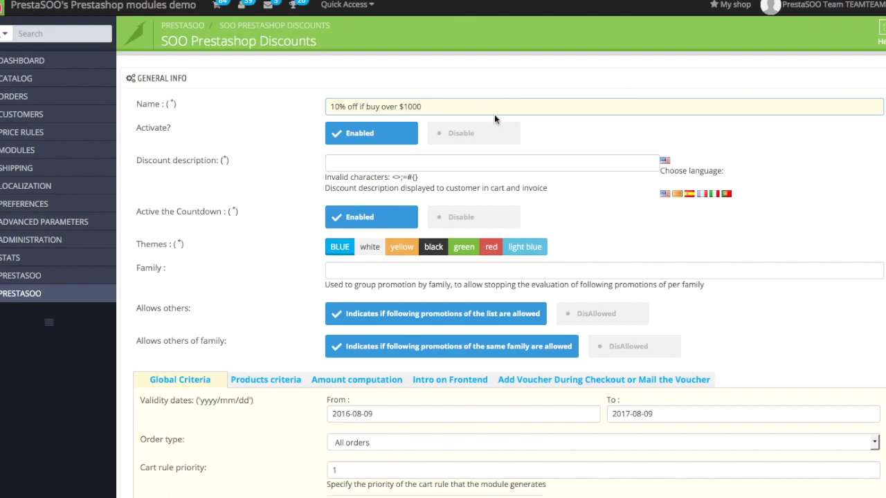
{"action": "triple_click", "coordinate": [457, 102]}
{"action": "key", "text": "ctrl+c"}
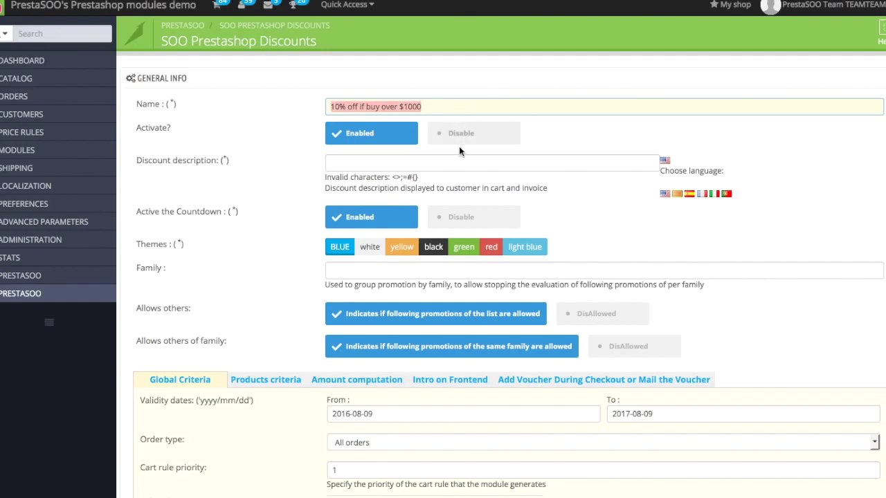
{"action": "left_click", "coordinate": [473, 161]}
{"action": "key", "text": "ctrl+v"}
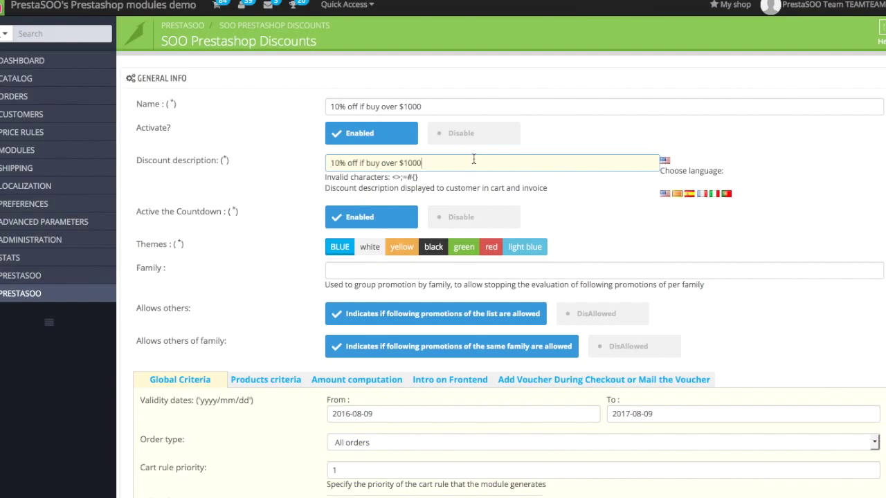
- Disable the countdown for the rule and set its family to "offbyquantity"
{"action": "left_click", "coordinate": [457, 267]}
{"action": "left_click", "coordinate": [461, 217]}
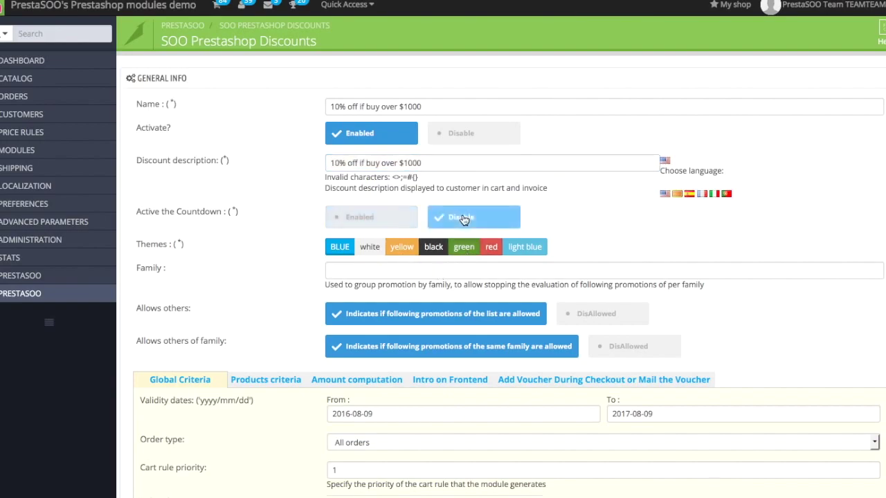
{"action": "left_click", "coordinate": [371, 275]}
{"action": "type", "text": "offbyquantity"}
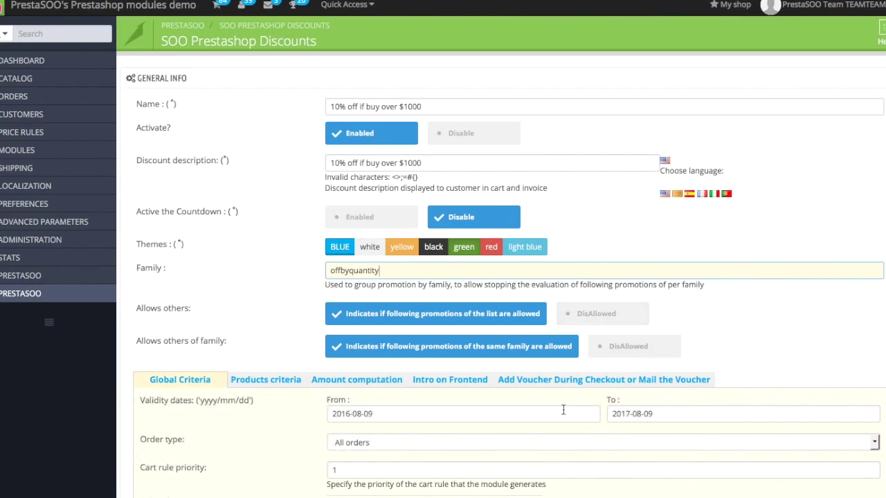
- Set the products amount to 1000 in the rule's products criteria
{"action": "scroll", "coordinate": [563, 409], "scroll_direction": "down", "scroll_amount": 3}
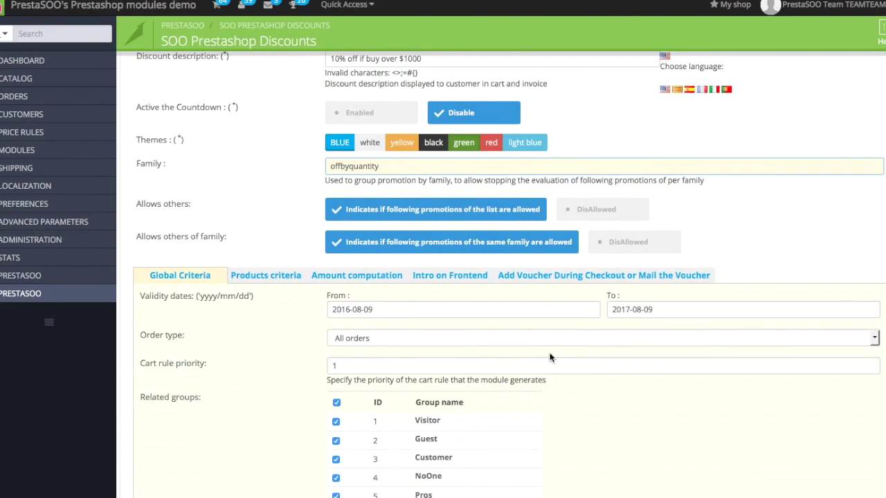
{"action": "scroll", "coordinate": [551, 357], "scroll_direction": "down", "scroll_amount": 3}
{"action": "left_click", "coordinate": [264, 155]}
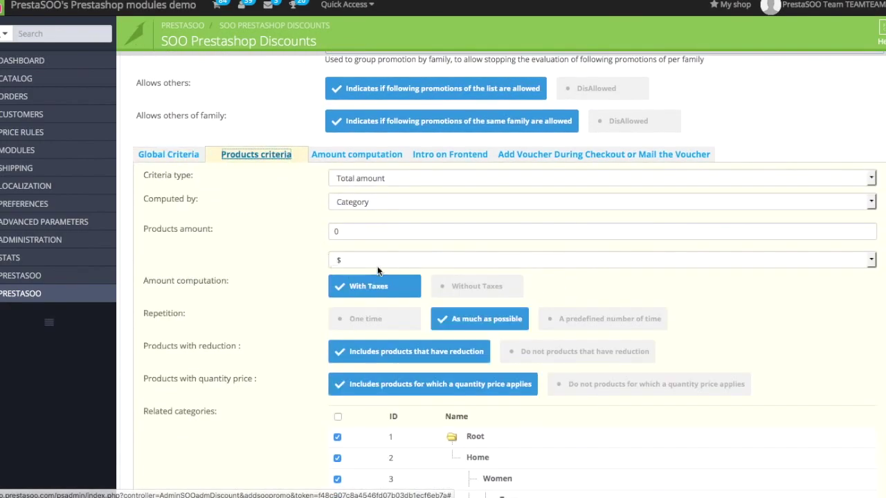
{"action": "left_click", "coordinate": [333, 230]}
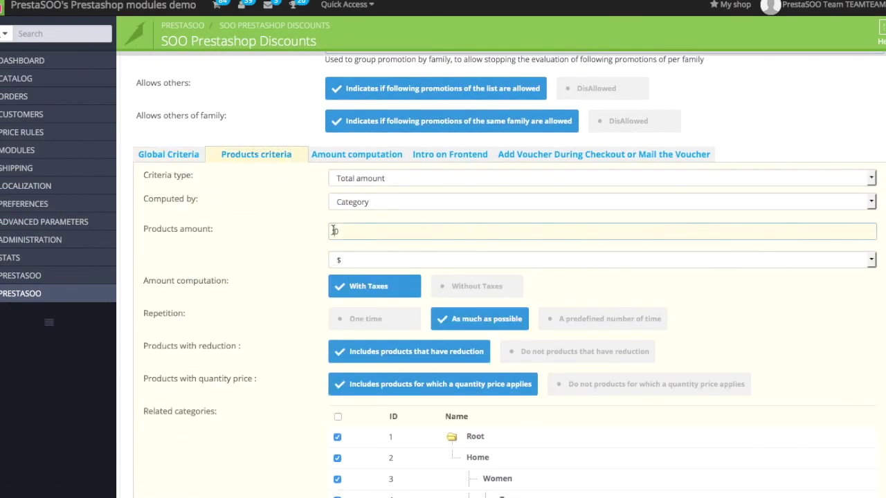
{"action": "type", "text": "1000"}
- Set the discount percent to 10 in the rule's amount computation
{"action": "left_click", "coordinate": [377, 155]}
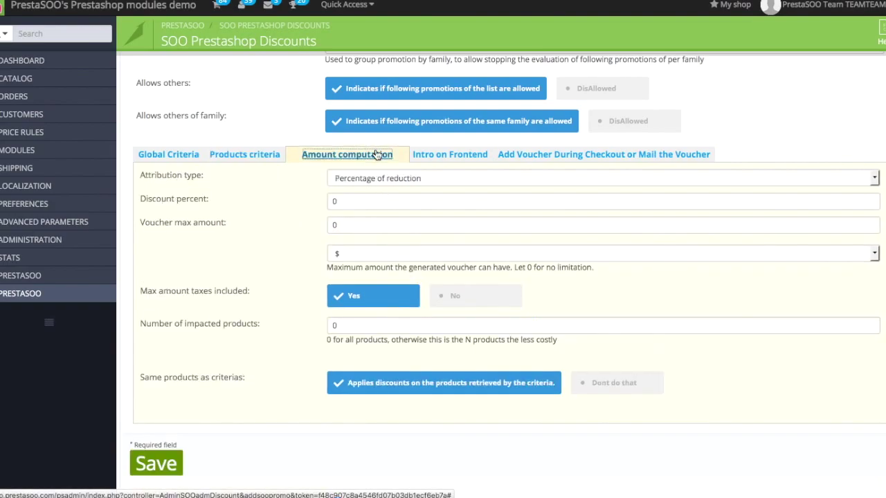
{"action": "left_click", "coordinate": [335, 202]}
{"action": "type", "text": "10"}
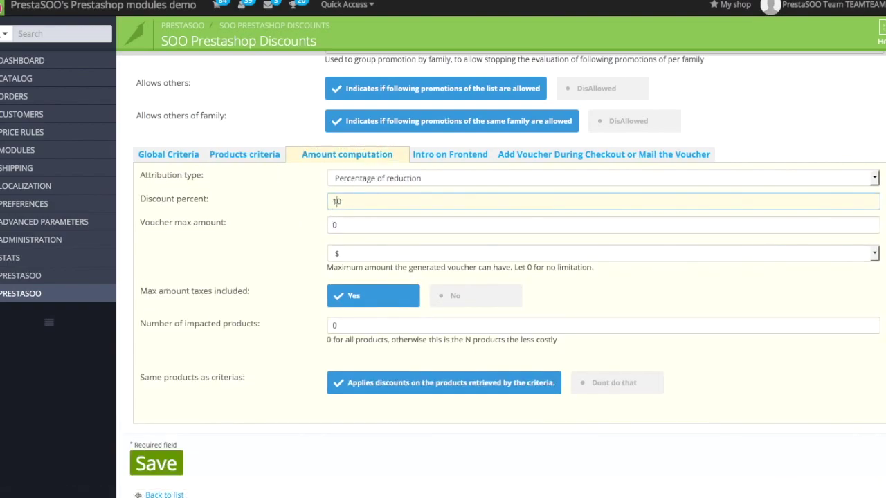
- Fill all six product extra right hook lines of the frontend intro with "10% off if buy over $1000"
{"action": "left_click", "coordinate": [450, 154]}
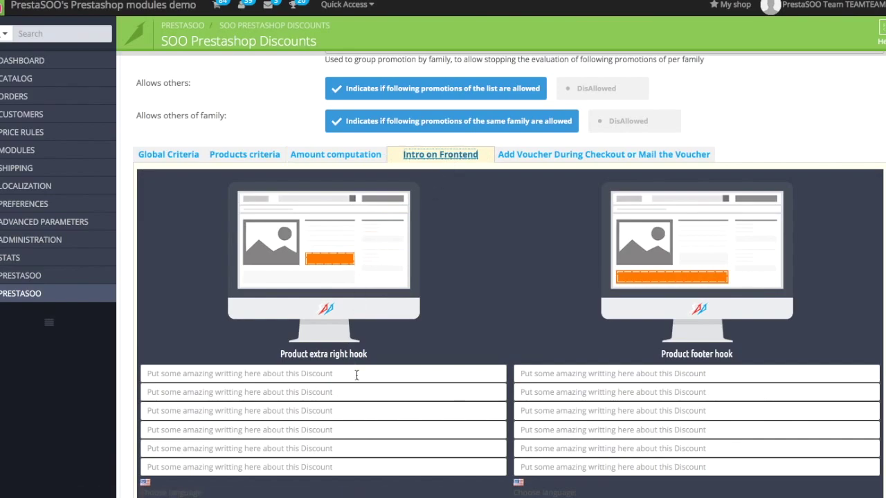
{"action": "type", "text": "10% off if buy over $1000"}
{"action": "key", "text": "ctrl+v"}
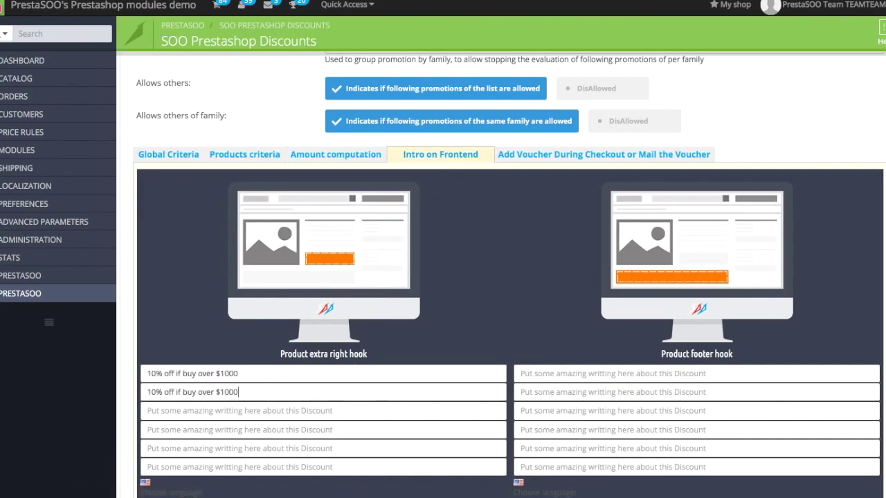
{"action": "key", "text": "ctrl+v"}
{"action": "key", "text": "ctrl+v"}
{"action": "key", "text": "Tab"}
{"action": "key", "text": "ctrl+v"}
{"action": "key", "text": "Tab"}
{"action": "key", "text": "ctrl+v"}
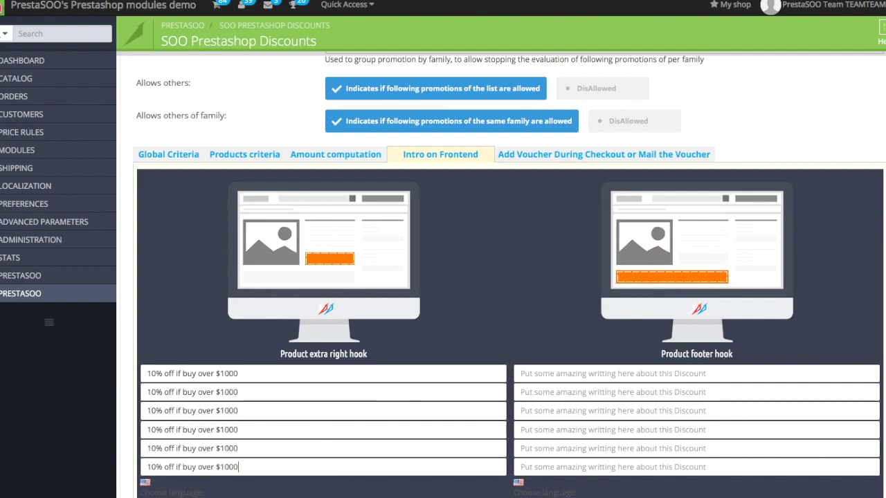
- Fill the six product footer hook lines with "10% off if buy over $1000" and save the rule
{"action": "key", "text": "ctrl+v"}
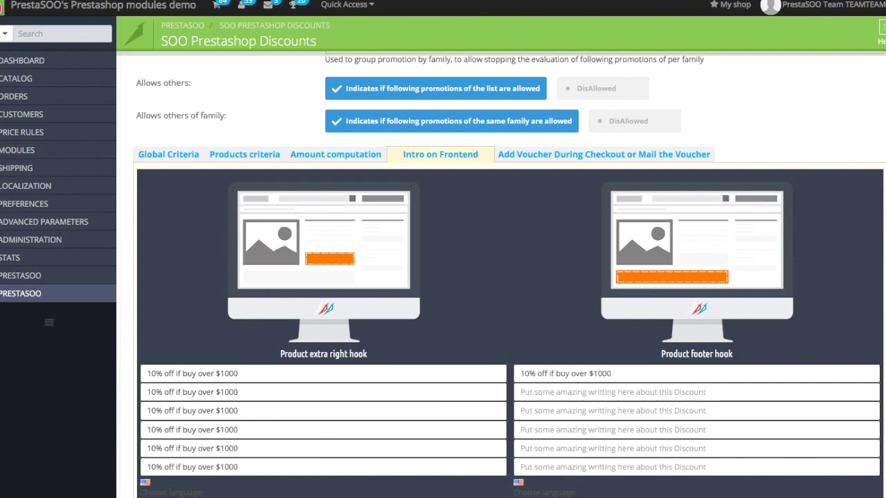
{"action": "key", "text": "ctrl+v"}
{"action": "key", "text": "Tab"}
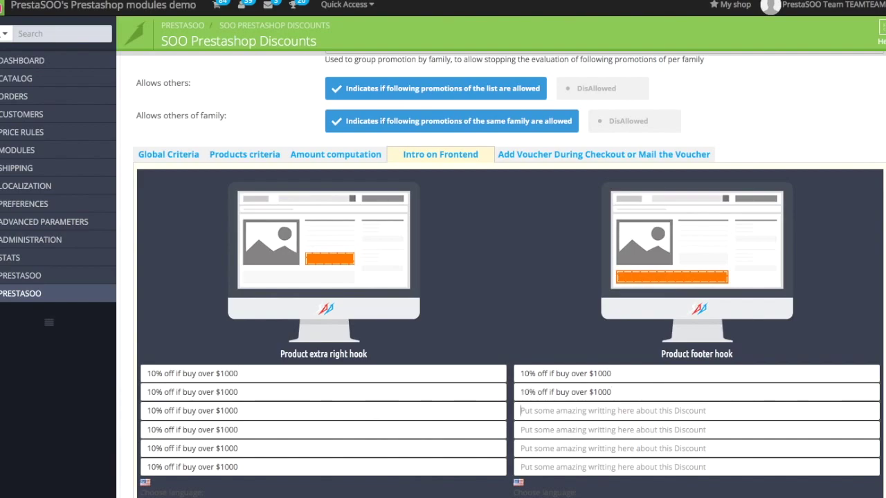
{"action": "left_click", "coordinate": [612, 430]}
{"action": "key", "text": "ctrl+v"}
{"action": "key", "text": "ctrl+v"}
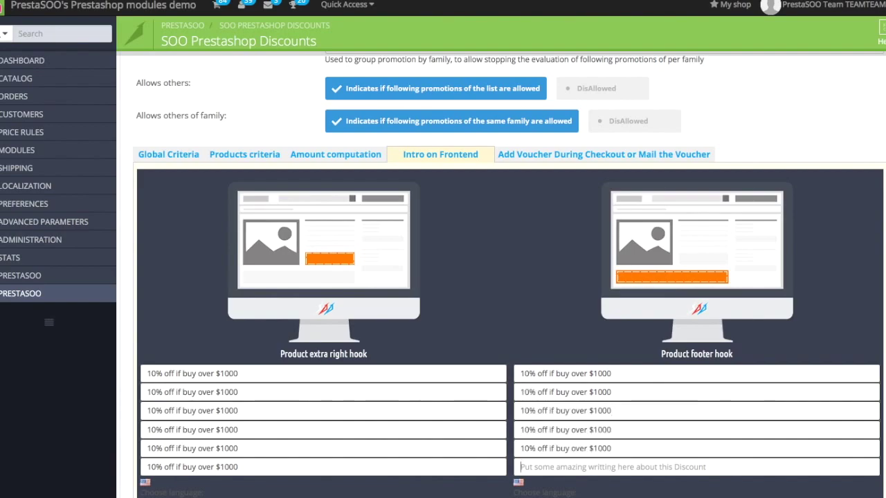
{"action": "left_click", "coordinate": [564, 467]}
{"action": "type", "text": "10% off if buy over $1000"}
{"action": "scroll", "coordinate": [422, 373], "scroll_direction": "down", "scroll_amount": 3}
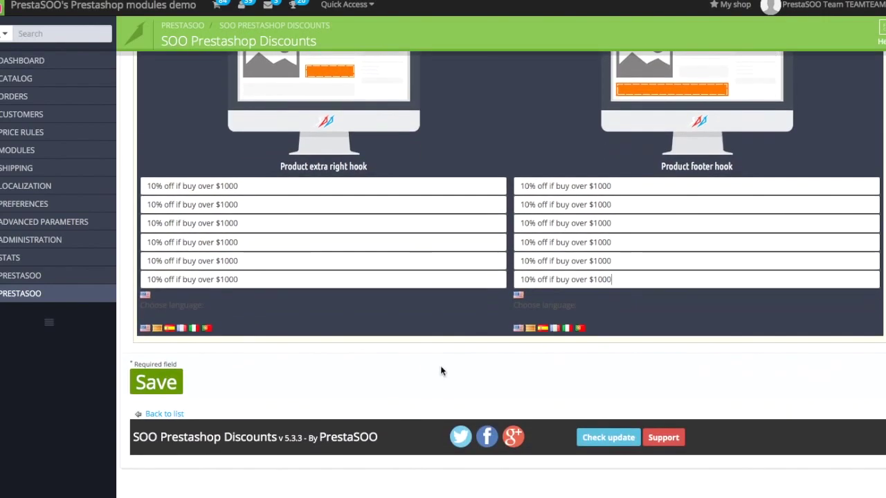
{"action": "left_click", "coordinate": [157, 382]}
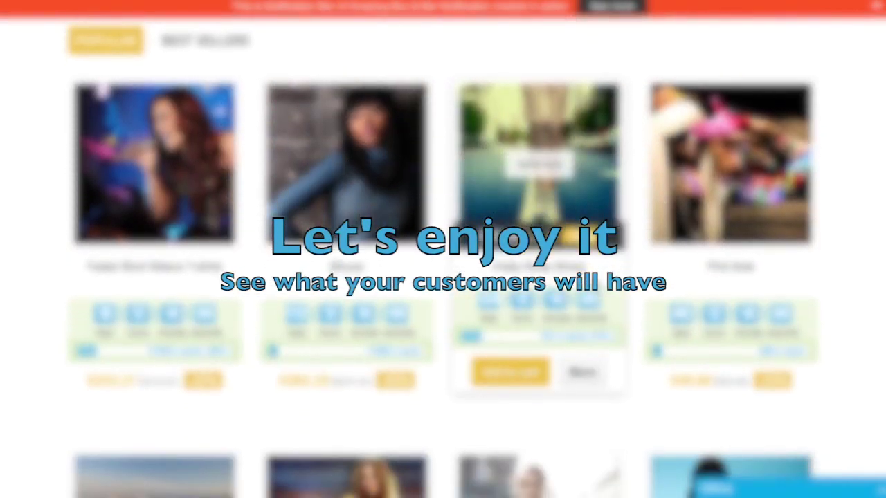
- Switch to the storefront's Blouse product page, dismiss the advertising popup, and examine where the discount intro is displayed
{"action": "scroll", "coordinate": [465, 218], "scroll_direction": "down", "scroll_amount": 4}
{"action": "scroll", "coordinate": [464, 225], "scroll_direction": "down", "scroll_amount": 2}
{"action": "scroll", "coordinate": [484, 221], "scroll_direction": "up", "scroll_amount": 5}
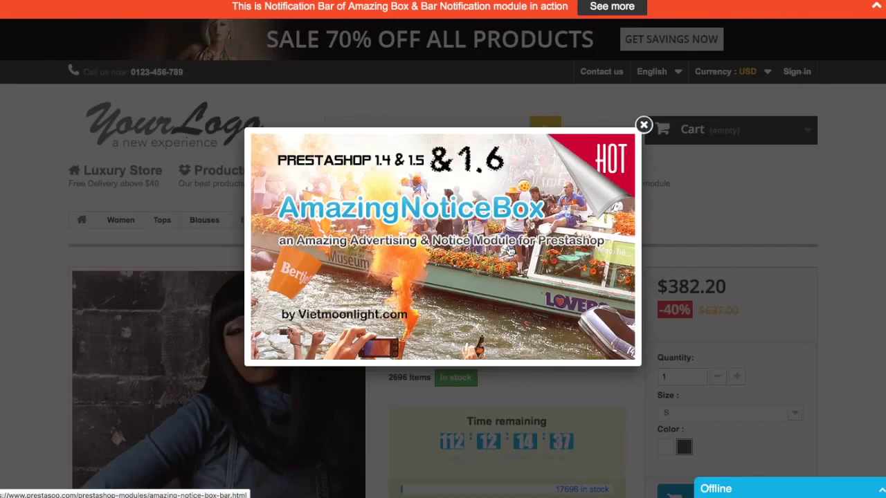
{"action": "left_click", "coordinate": [643, 125]}
{"action": "scroll", "coordinate": [585, 291], "scroll_direction": "down", "scroll_amount": 3}
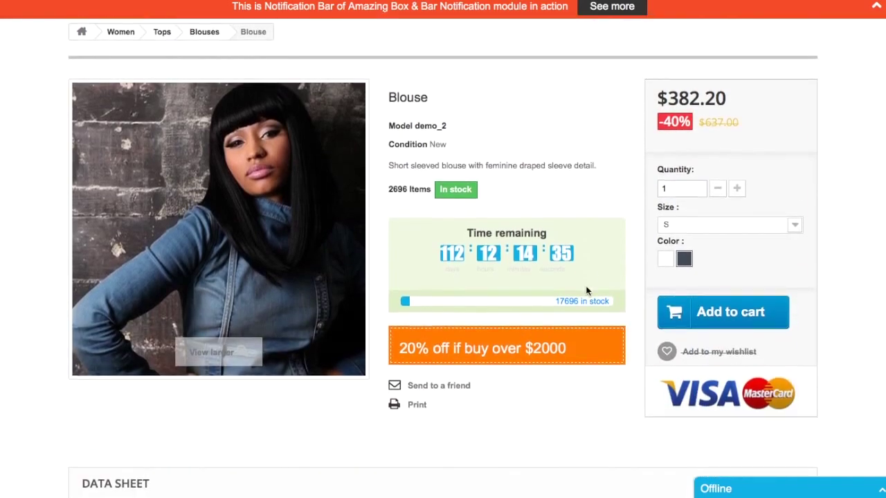
{"action": "scroll", "coordinate": [586, 286], "scroll_direction": "down", "scroll_amount": 8}
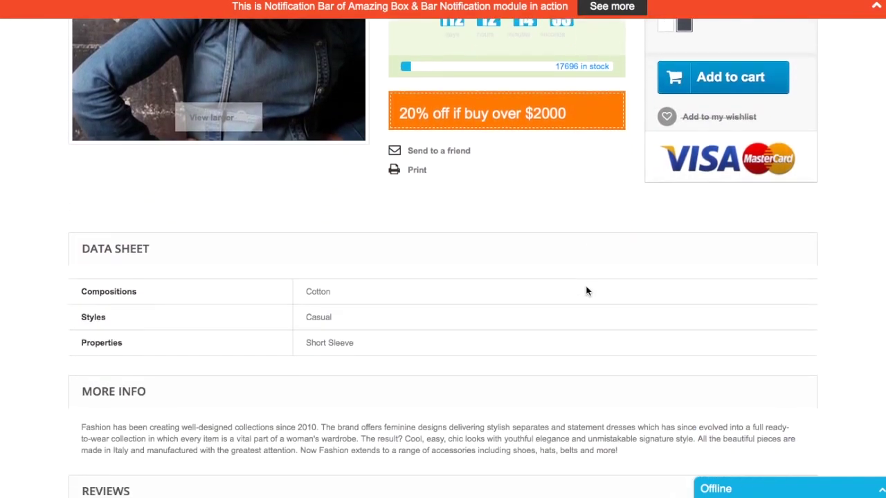
{"action": "scroll", "coordinate": [585, 286], "scroll_direction": "up", "scroll_amount": 9}
{"action": "scroll", "coordinate": [585, 290], "scroll_direction": "up", "scroll_amount": 1}
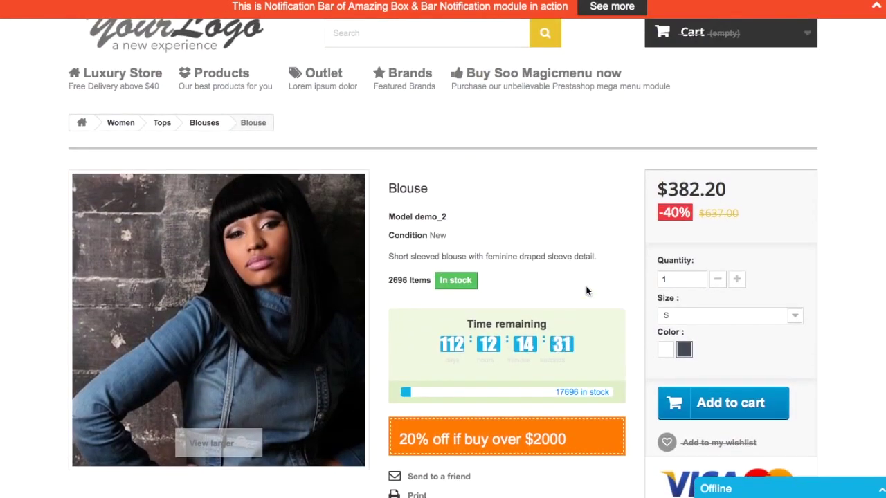
- Add 3 of the Blouse to the cart and proceed to checkout
{"action": "left_click", "coordinate": [690, 283]}
{"action": "key", "text": "BackSpace"}
{"action": "type", "text": "4"}
{"action": "left_click", "coordinate": [759, 406]}
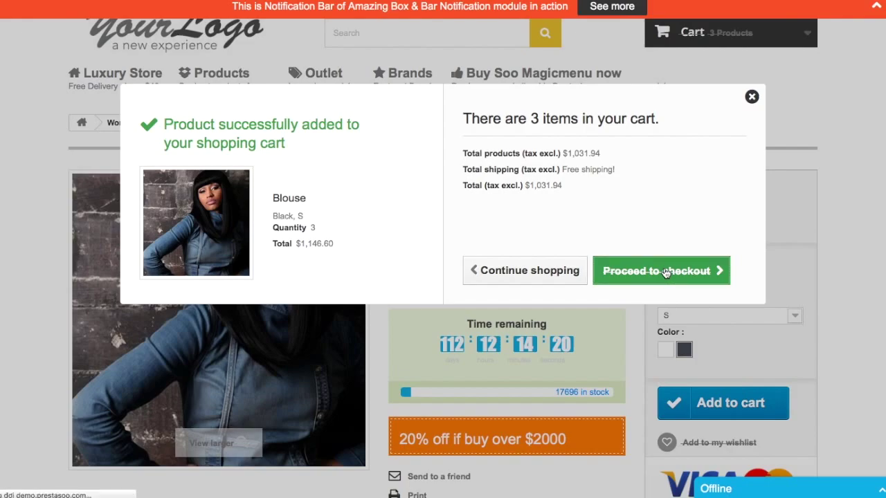
{"action": "left_click", "coordinate": [663, 271]}
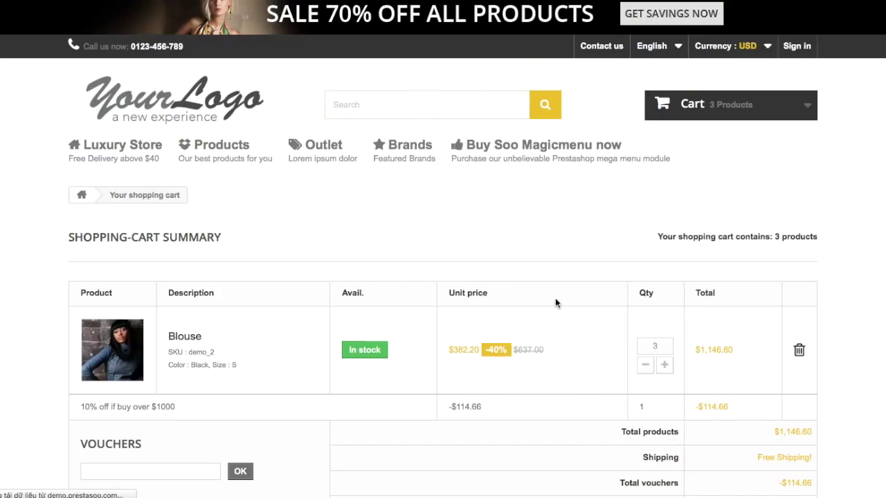
- Check the discount line in the shopping-cart summary, and check it again with the Blouse quantity set to 5
{"action": "scroll", "coordinate": [555, 302], "scroll_direction": "down", "scroll_amount": 2}
{"action": "left_click", "coordinate": [81, 332]}
{"action": "left_click_drag", "start_coordinate": [80, 333], "coordinate": [215, 330]}
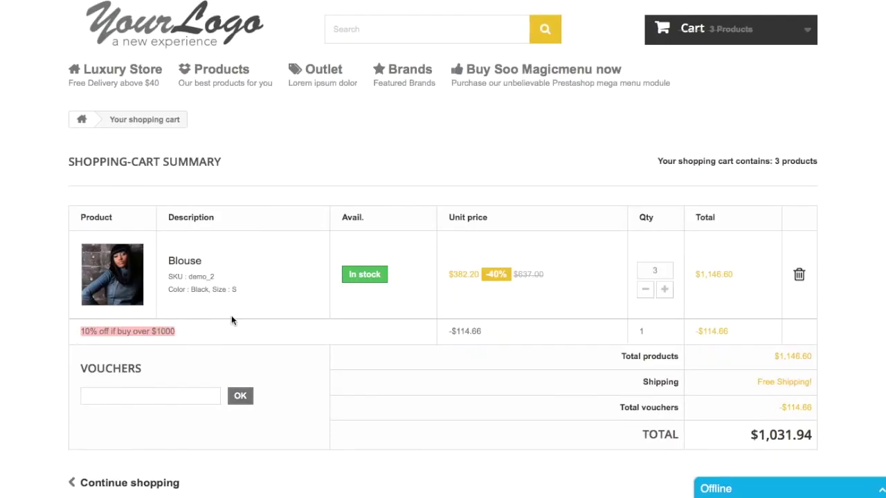
{"action": "double_click", "coordinate": [661, 271]}
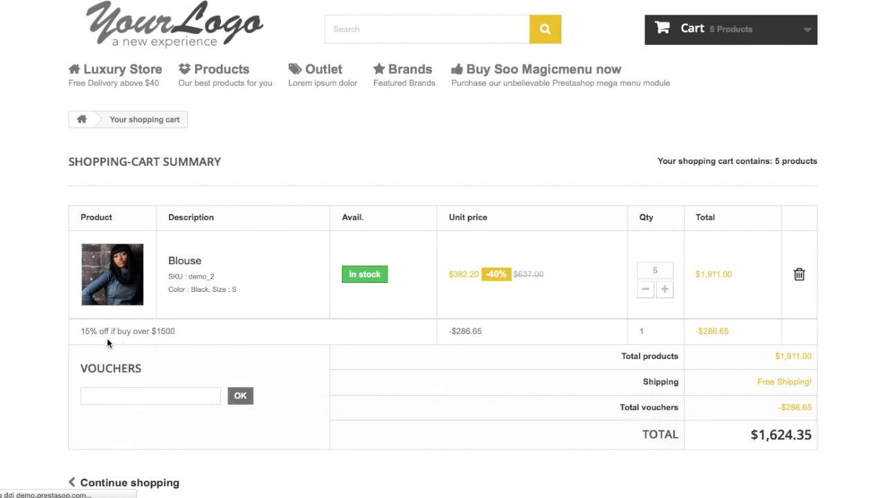
{"action": "left_click_drag", "start_coordinate": [81, 333], "coordinate": [196, 335]}
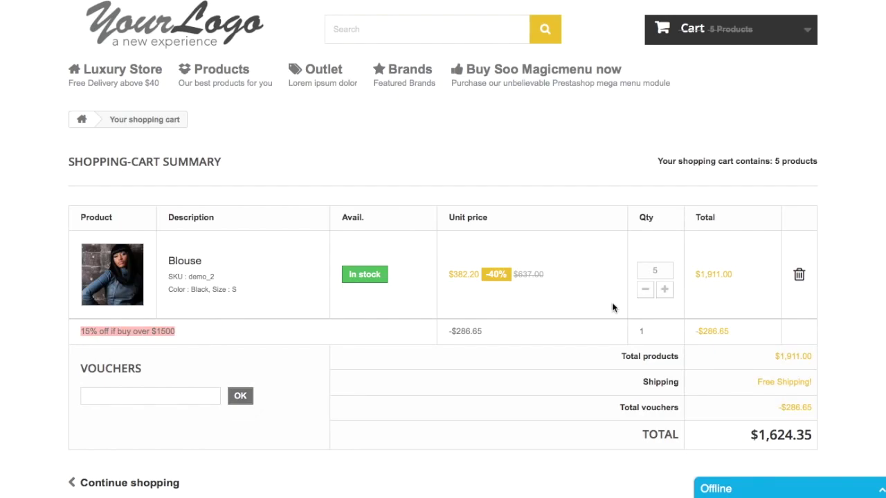
- Open the Blouse quantity in the shopping-cart summary for editing
{"action": "left_click", "coordinate": [663, 270]}
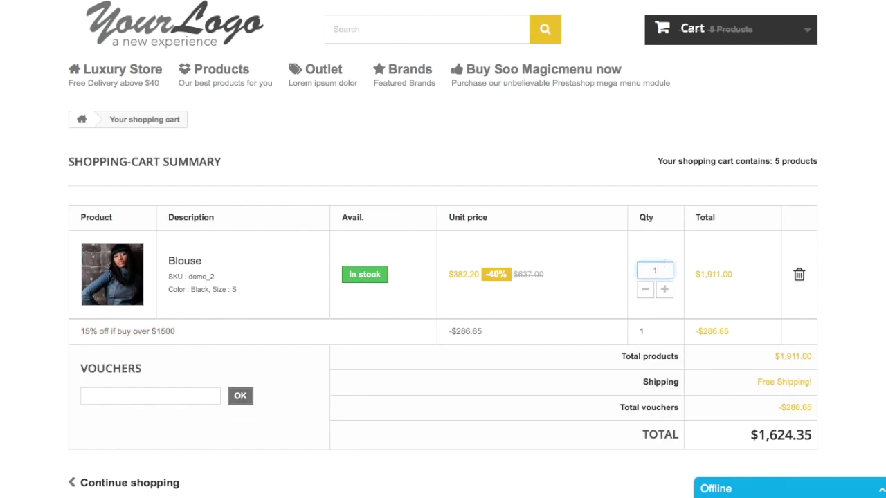